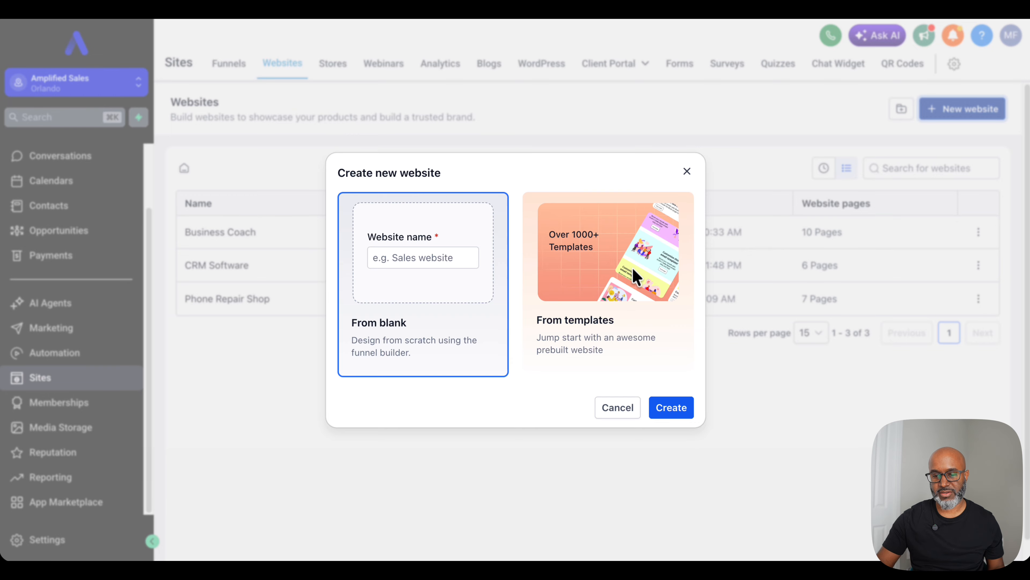
Step: Start a new website from templates and open the preview of the Home Staging template
left_click(599, 273)
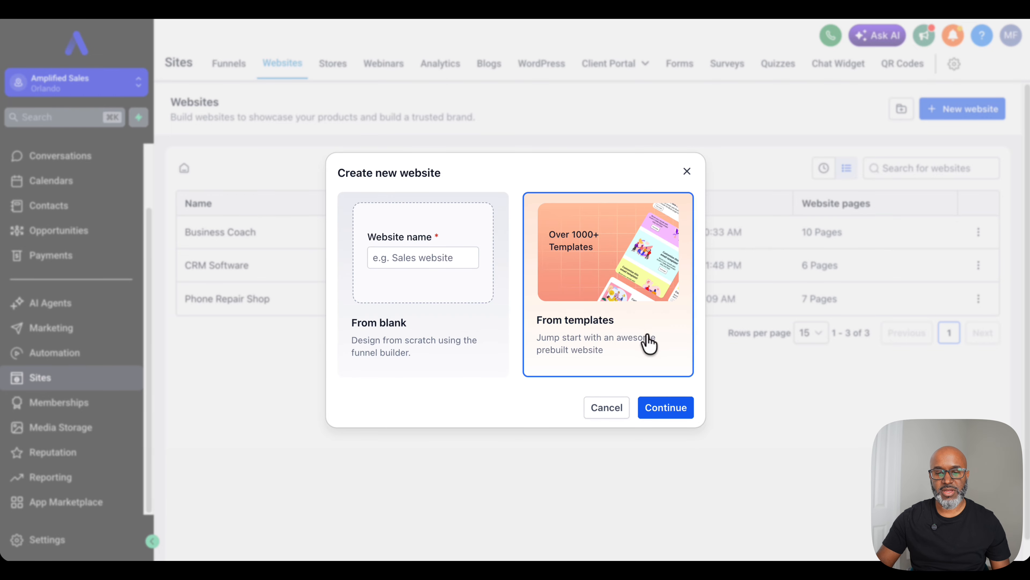
left_click(665, 407)
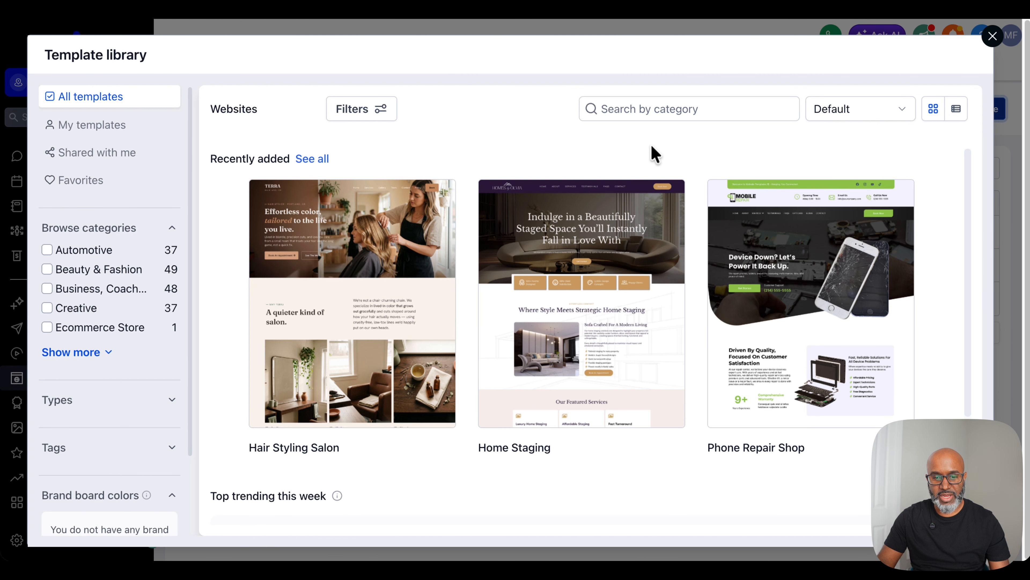
left_click(598, 325)
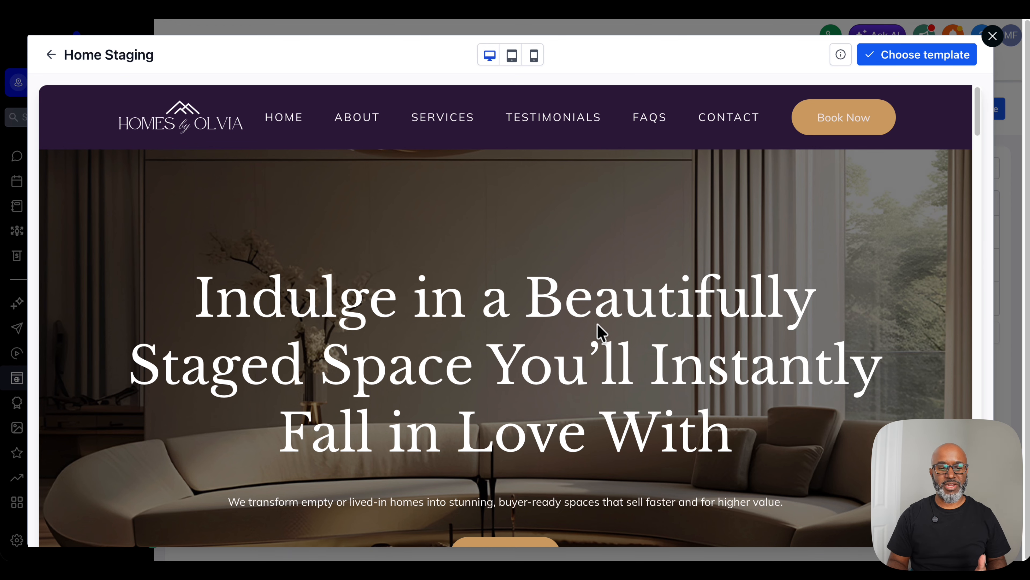
Step: Examine the Home Staging template's statistics cards, introduction text and featured services section in the preview
scroll(698, 443, "down", 5)
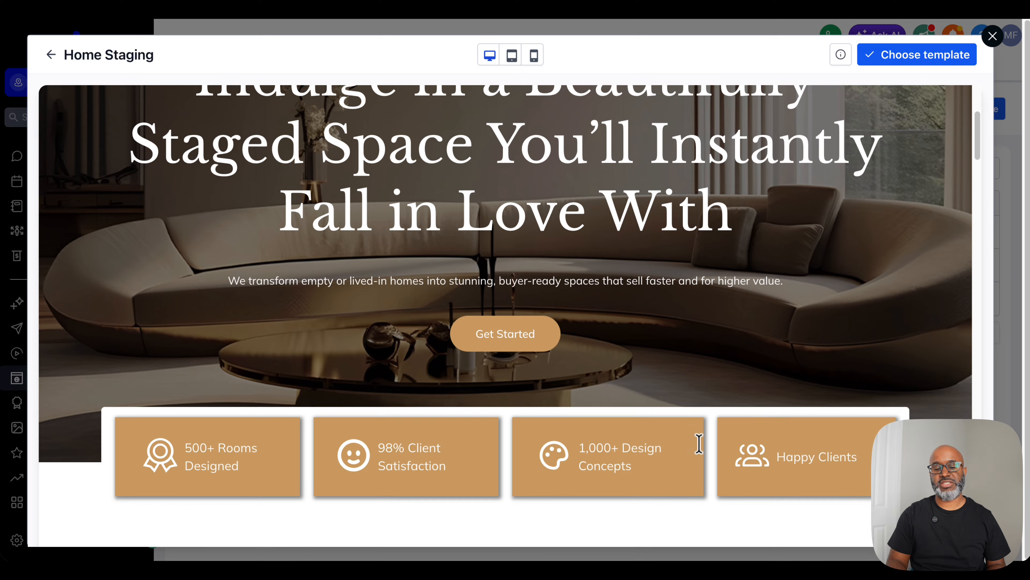
scroll(698, 444, "down", 1)
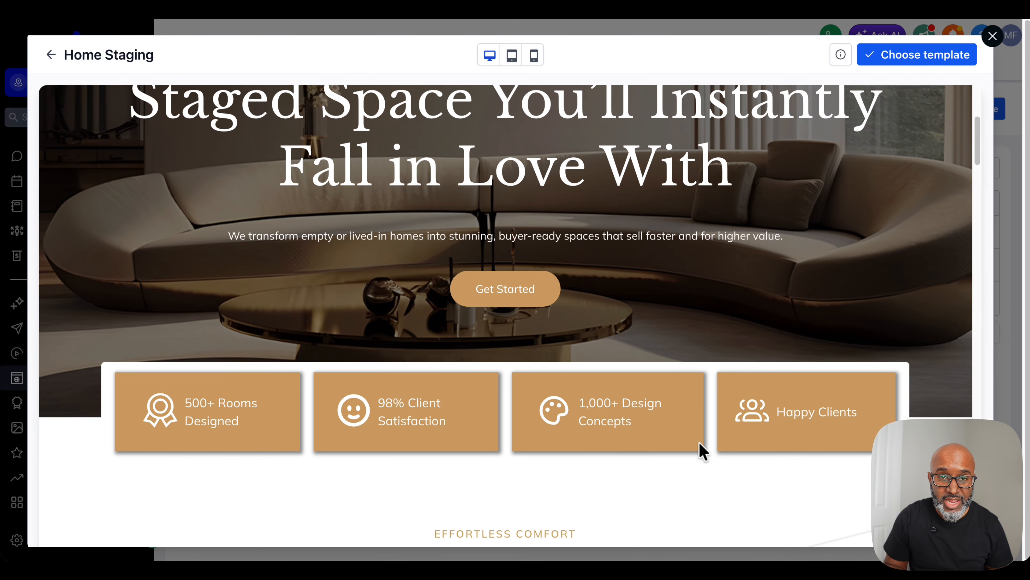
scroll(701, 447, "down", 8)
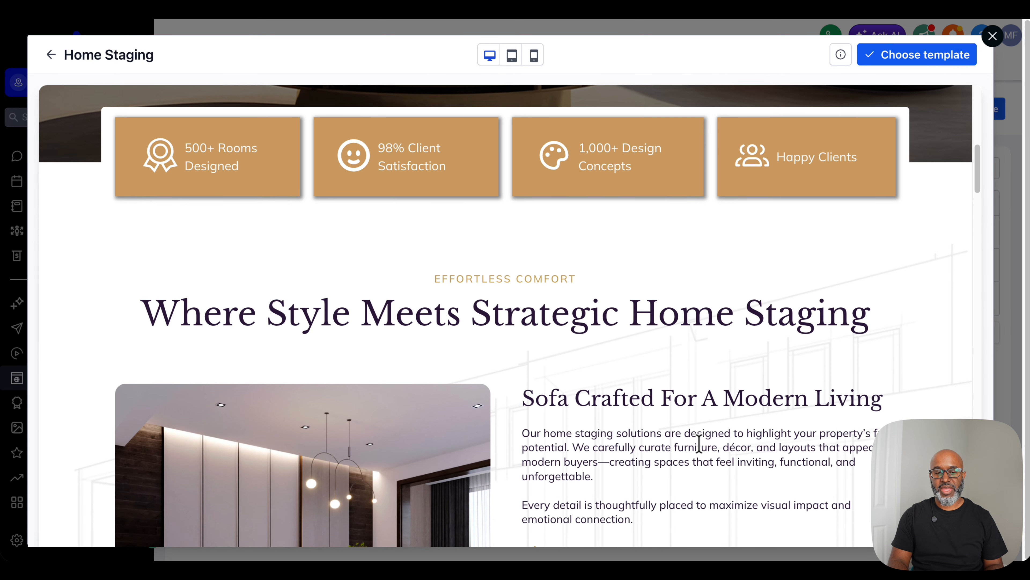
scroll(699, 443, "down", 1)
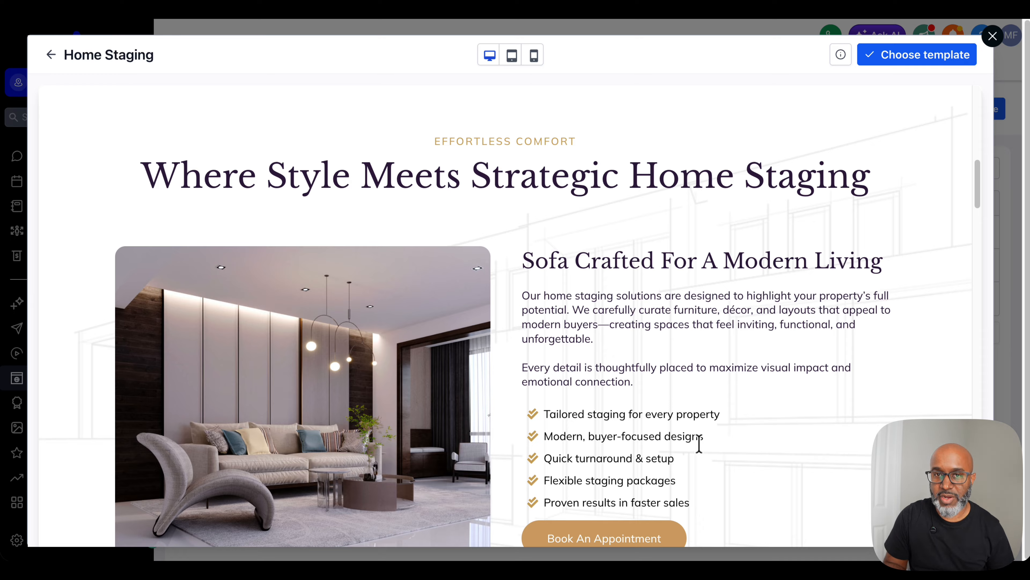
right_click(700, 446)
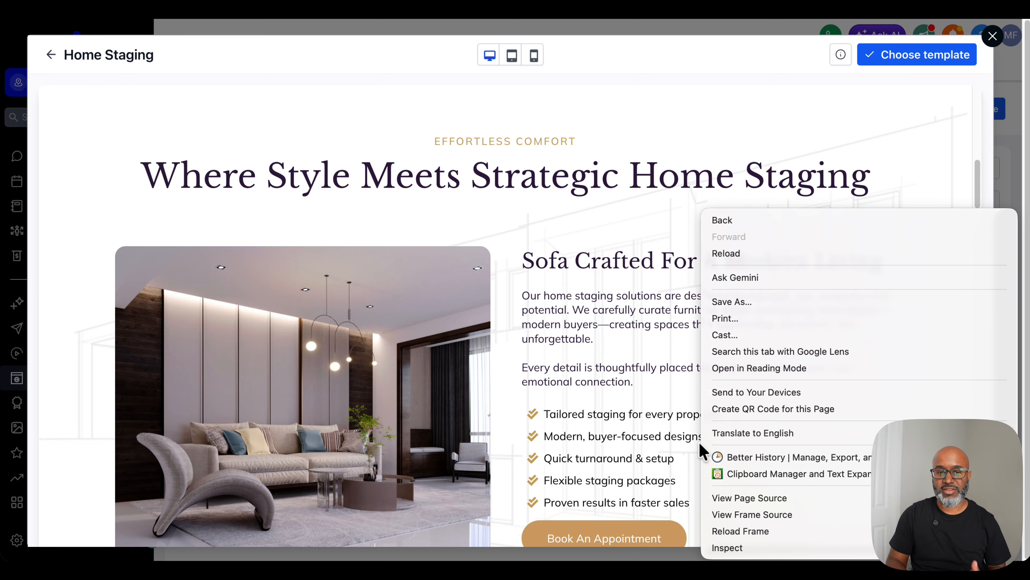
left_click(631, 426)
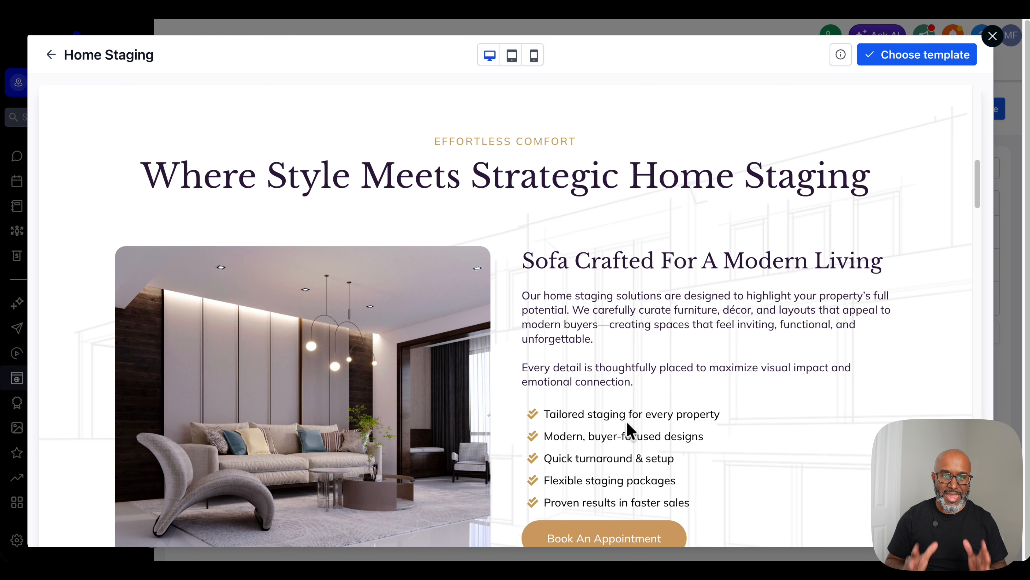
scroll(629, 430, "down", 5)
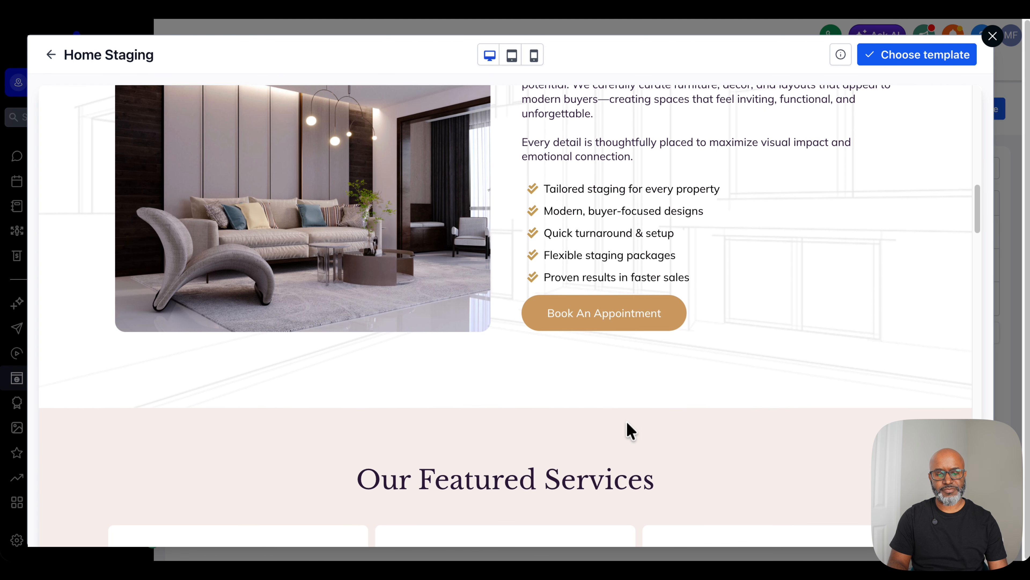
scroll(630, 430, "down", 6)
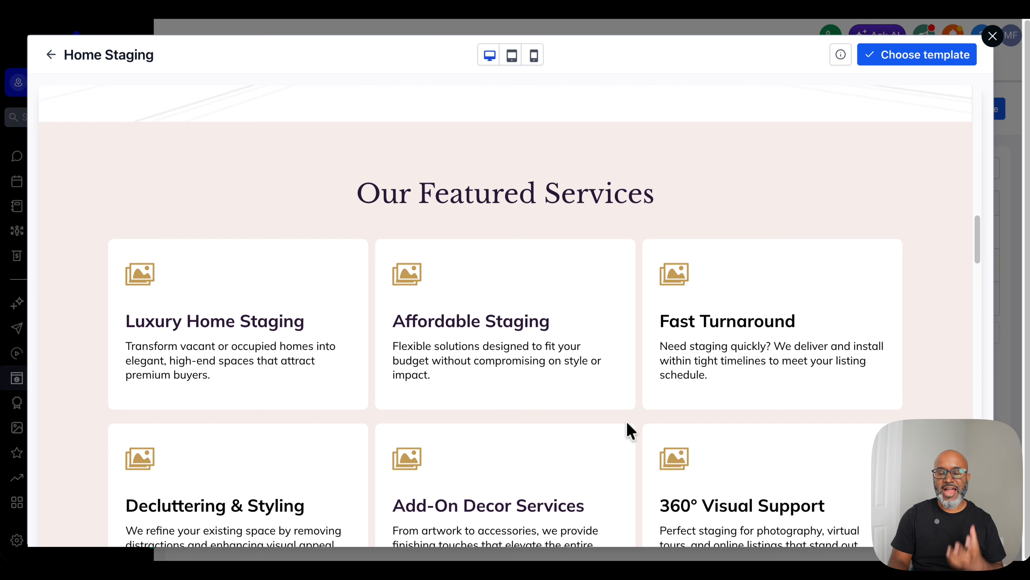
scroll(627, 423, "up", 15)
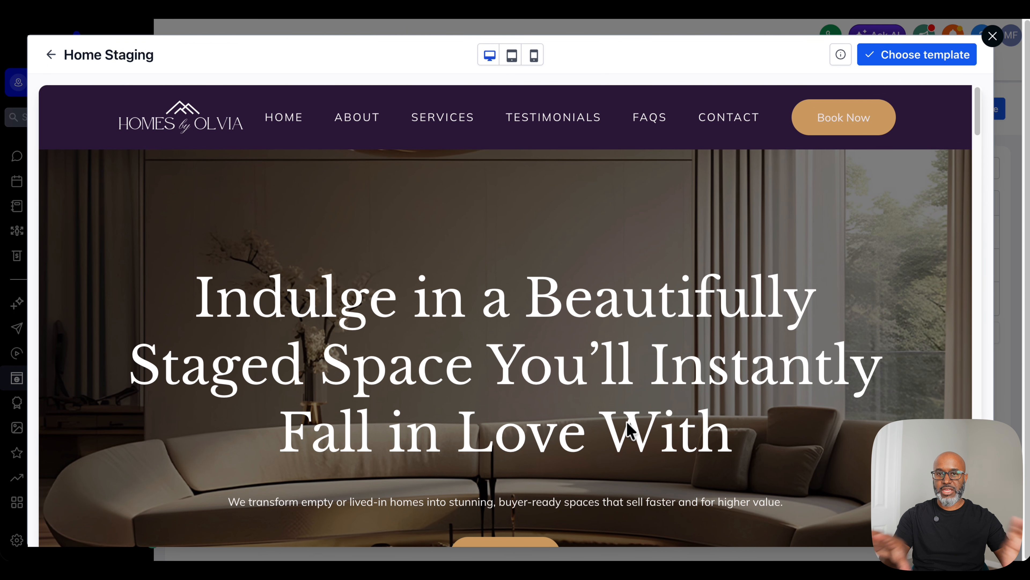
Step: Examine the template homepage from the header's navigation and booking button through the working process to the project gallery
scroll(626, 425, "down", 1)
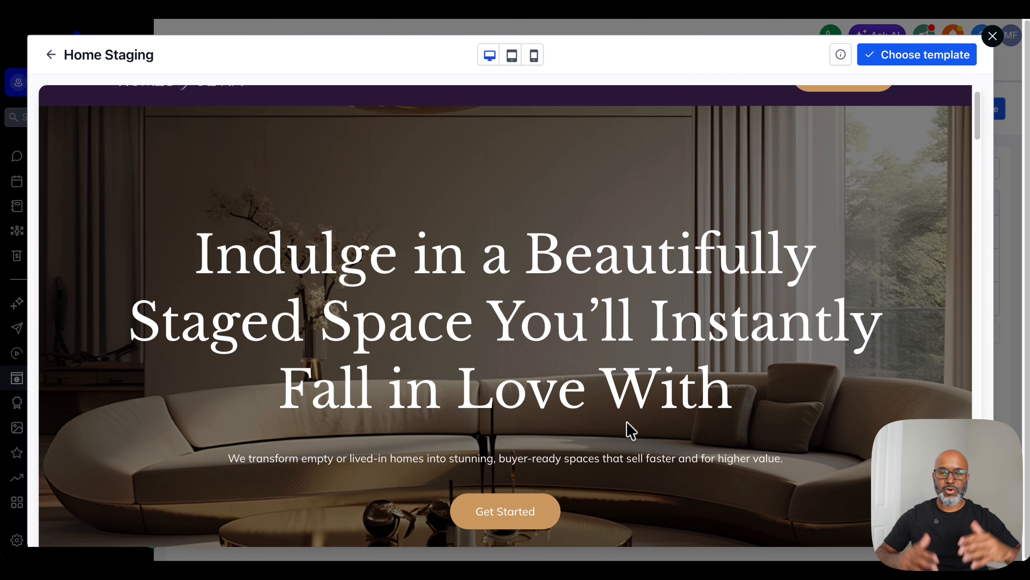
scroll(627, 423, "up", 1)
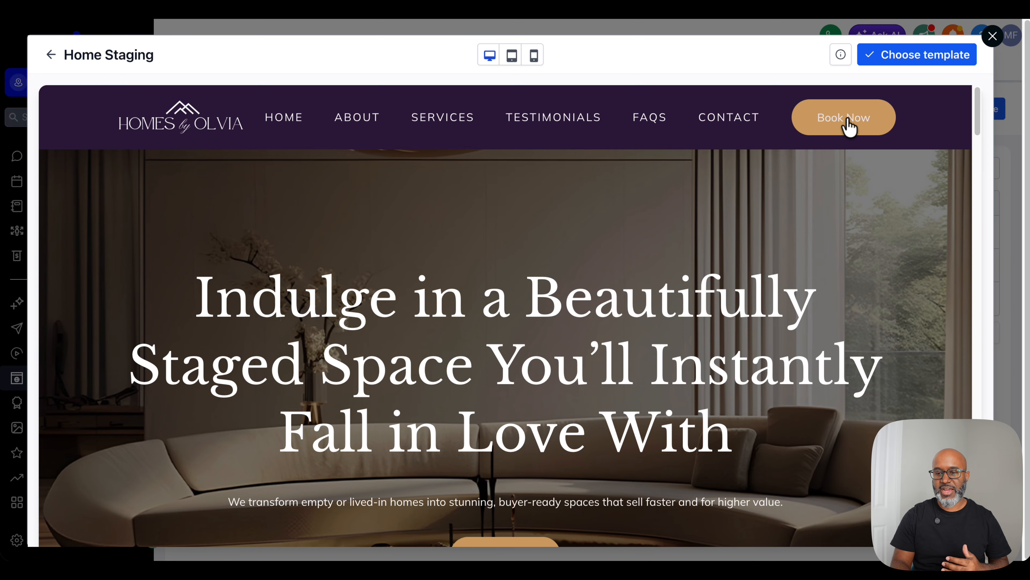
scroll(589, 410, "down", 5)
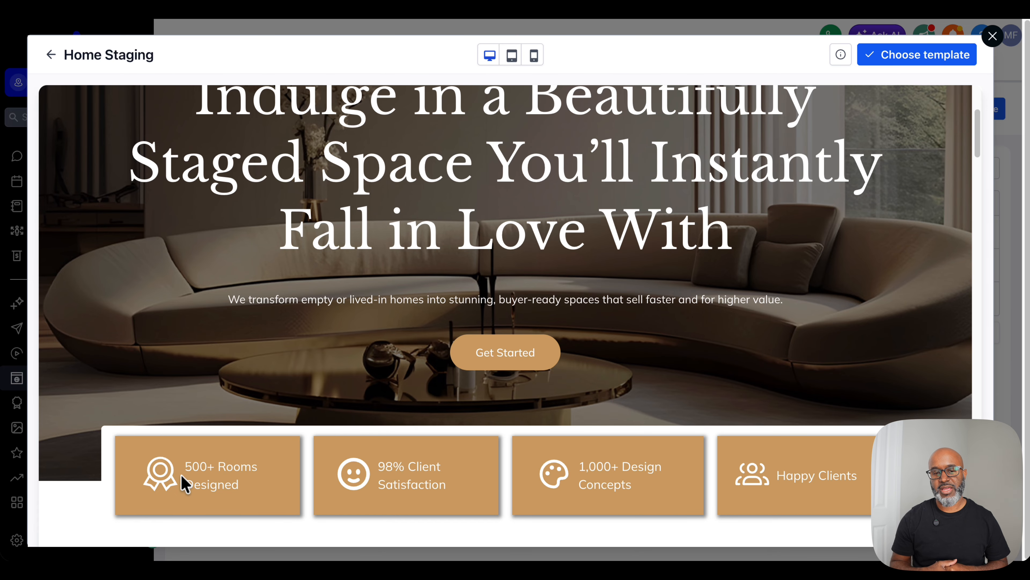
scroll(191, 406, "down", 1)
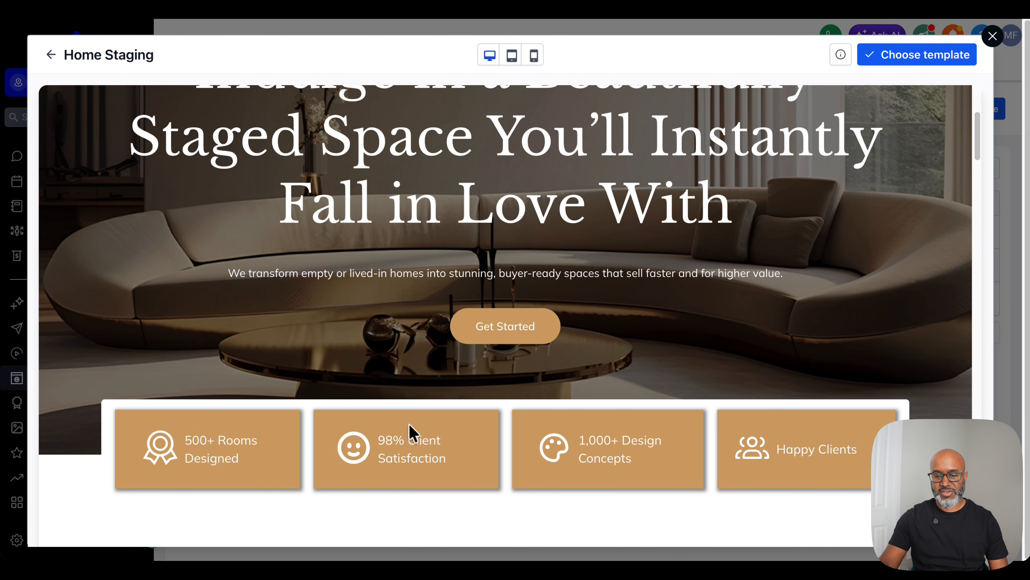
scroll(409, 423, "down", 10)
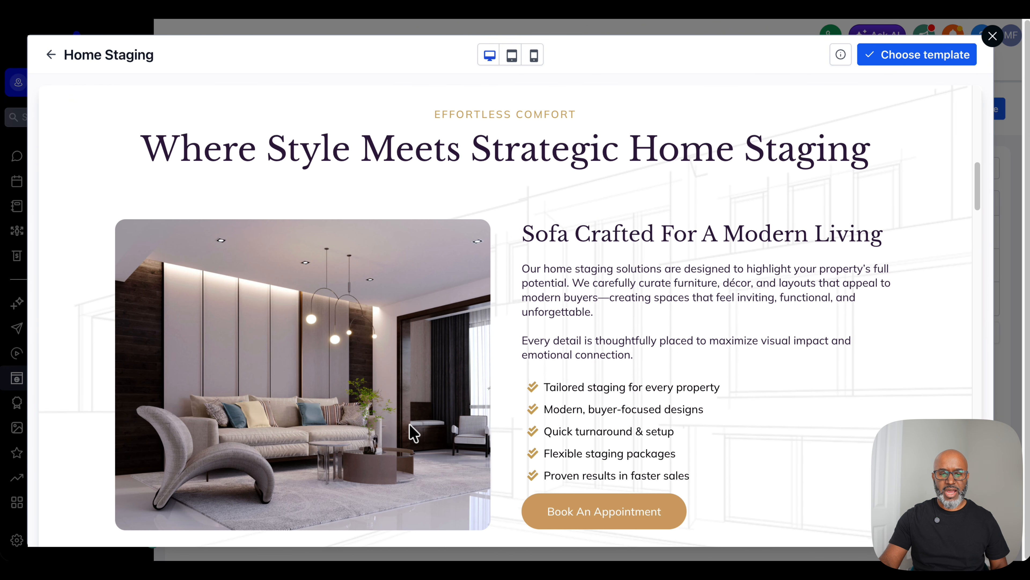
scroll(409, 427, "down", 1)
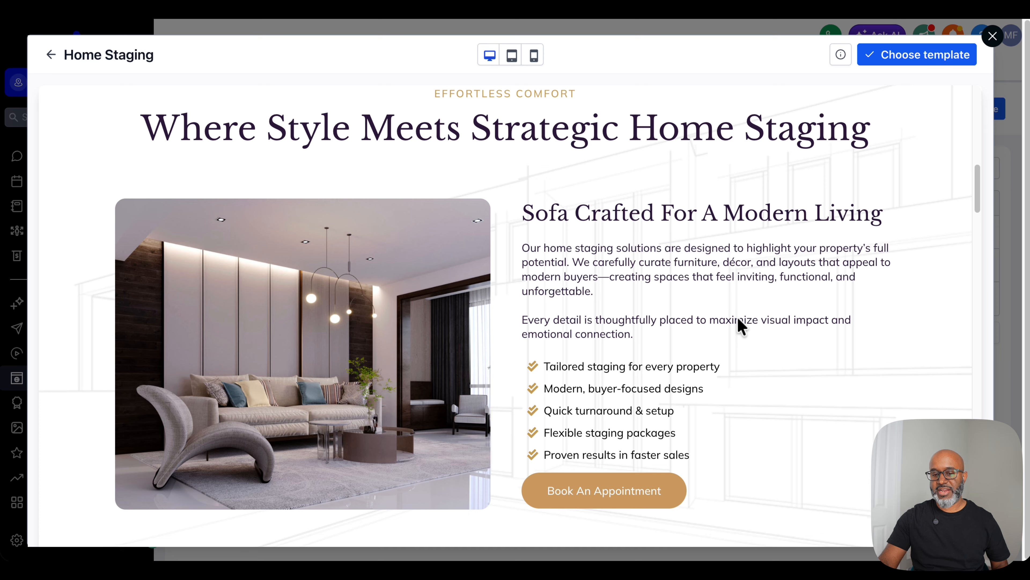
scroll(737, 318, "down", 15)
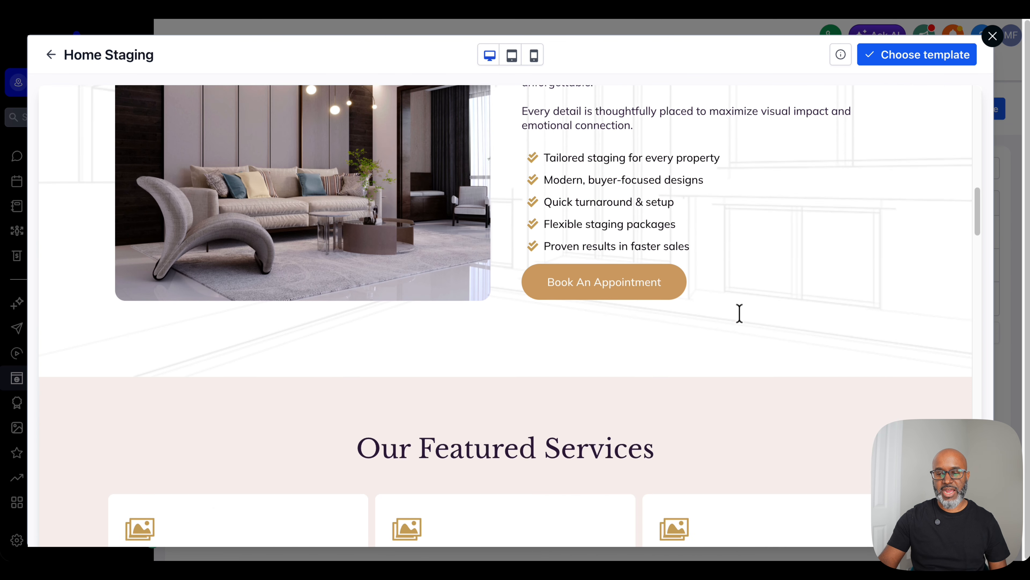
scroll(753, 311, "down", 5)
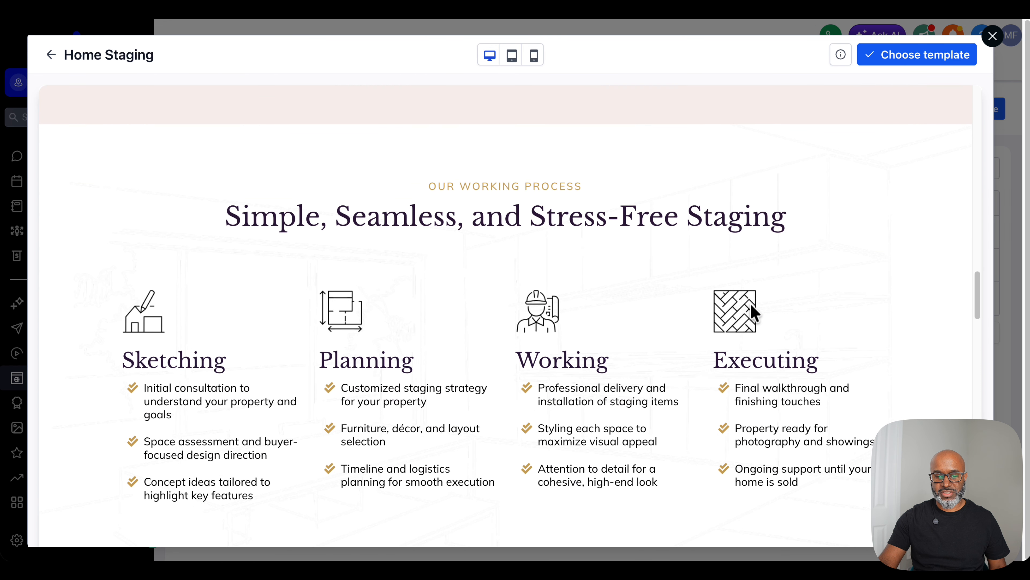
scroll(709, 290, "down", 10)
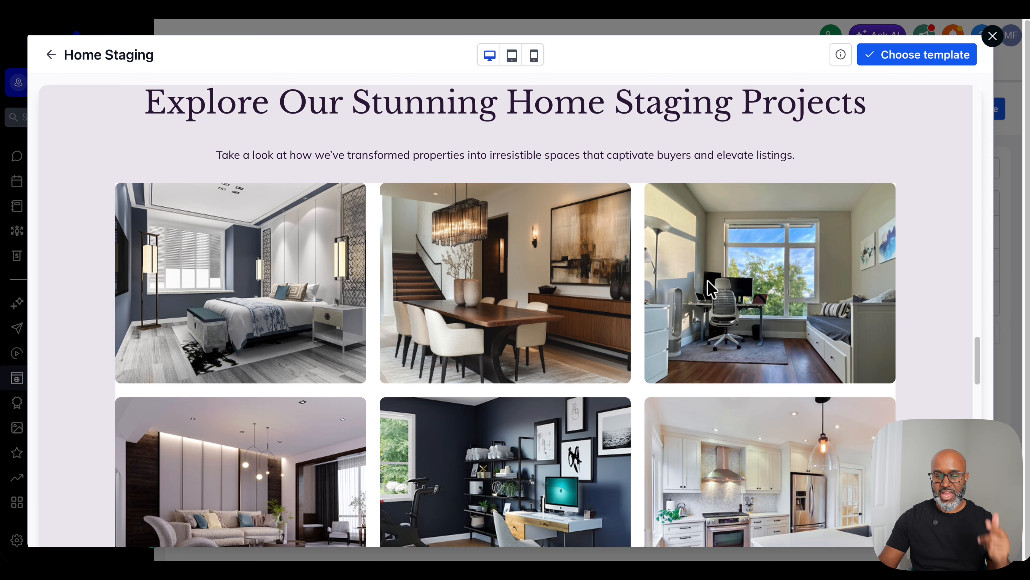
scroll(709, 284, "down", 5)
Step: Choose the Home Staging template for the new website
scroll(709, 289, "up", 15)
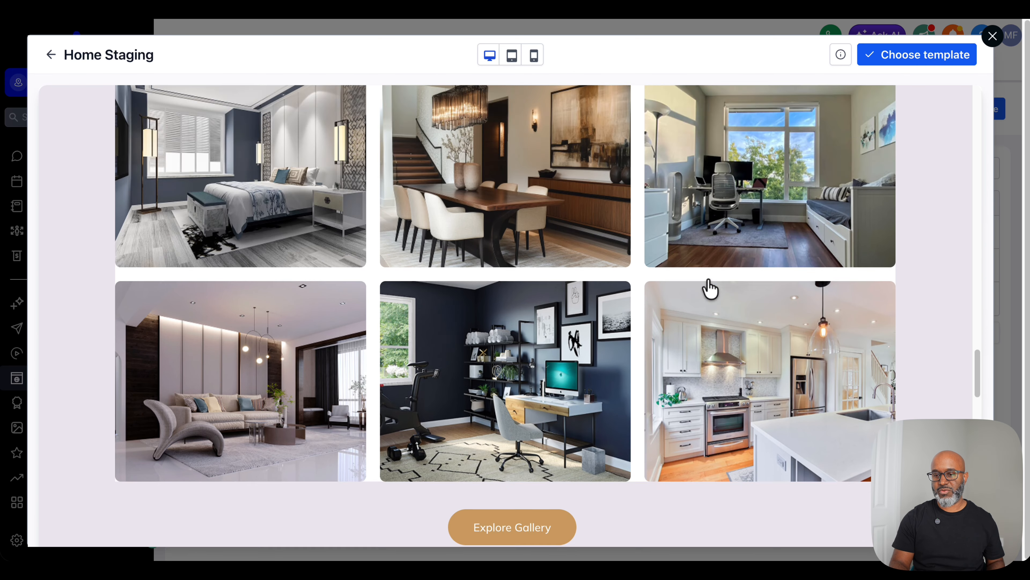
scroll(709, 289, "up", 10)
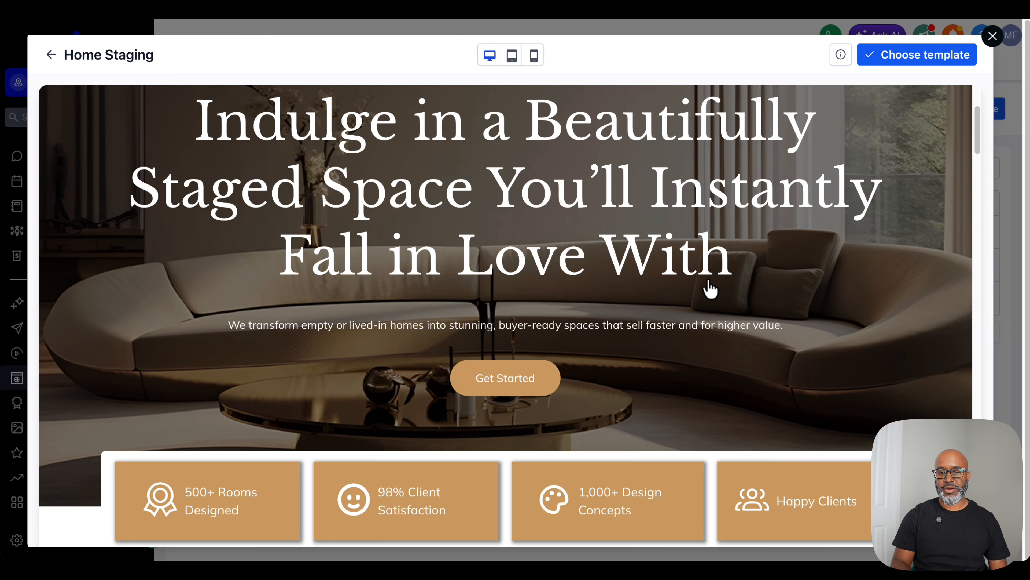
left_click(895, 55)
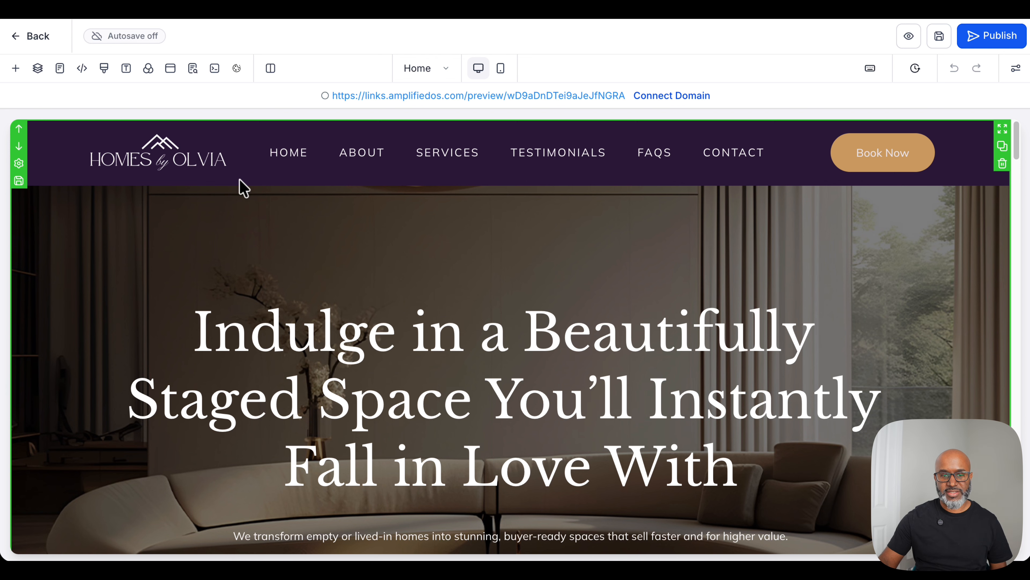
Step: Check the list of pages included in the new website
left_click(431, 69)
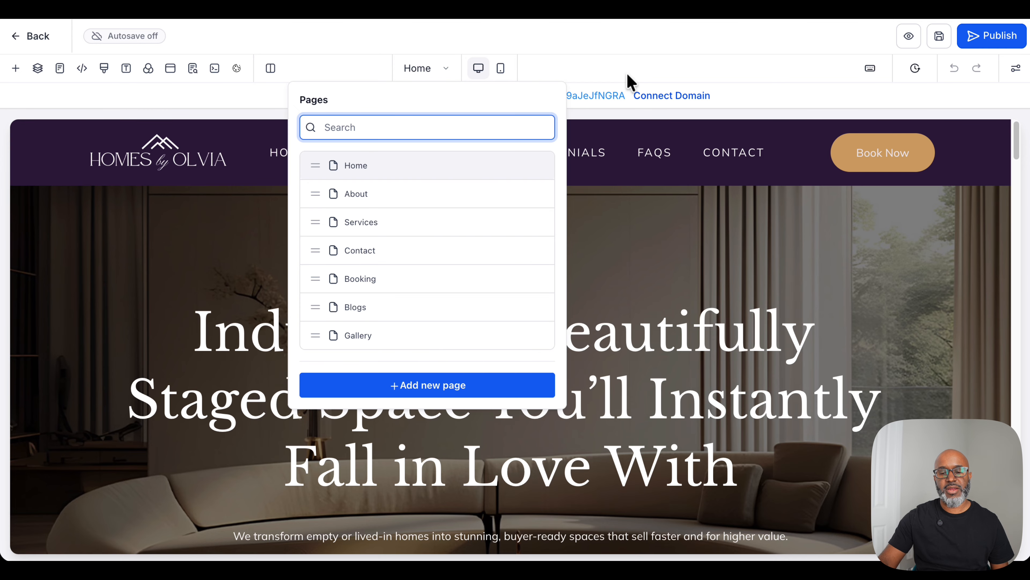
scroll(524, 363, "down", 2)
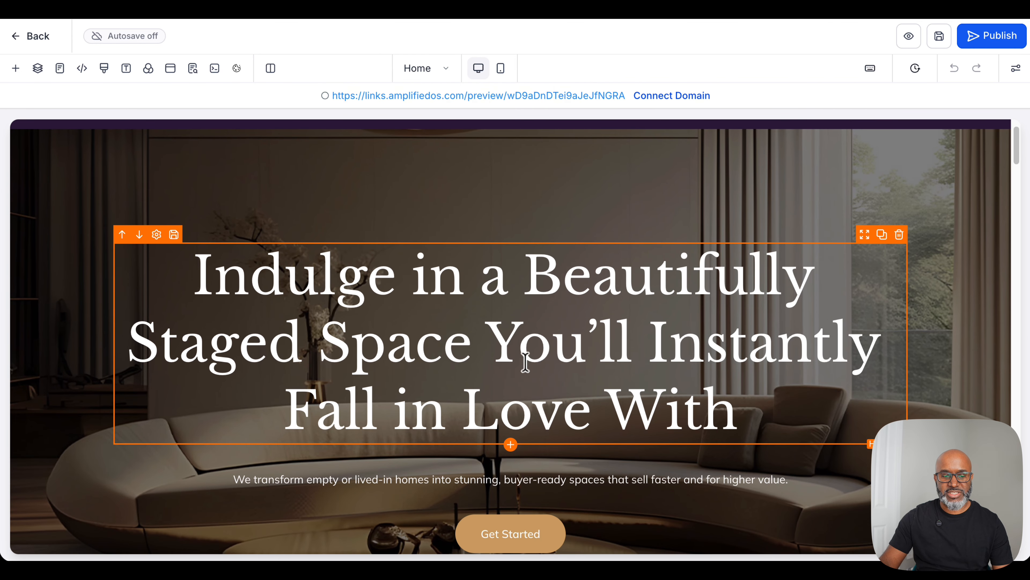
scroll(525, 361, "down", 3)
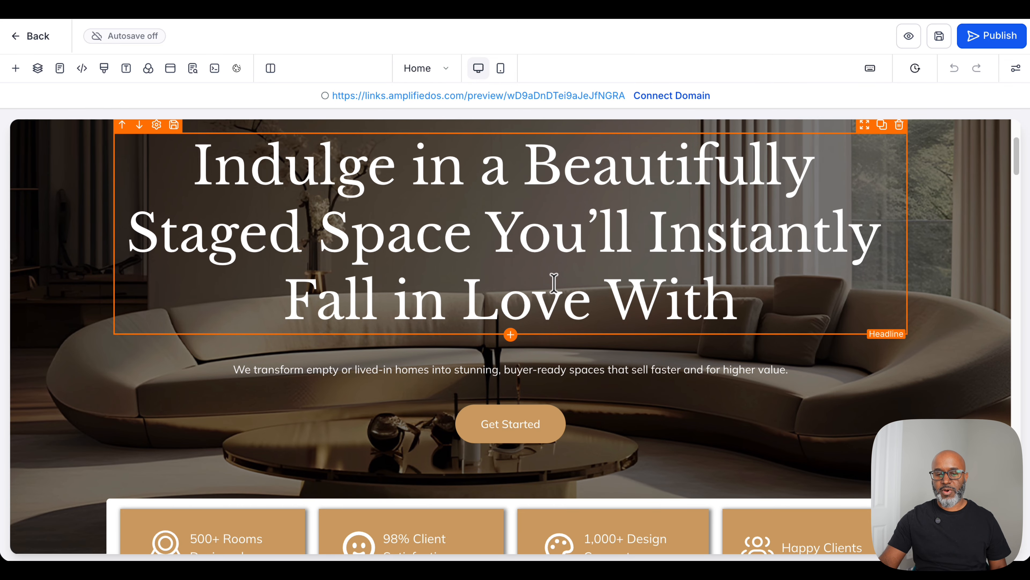
Step: Open the hero headline's settings and select its full text to see the formatting options
left_click(606, 207)
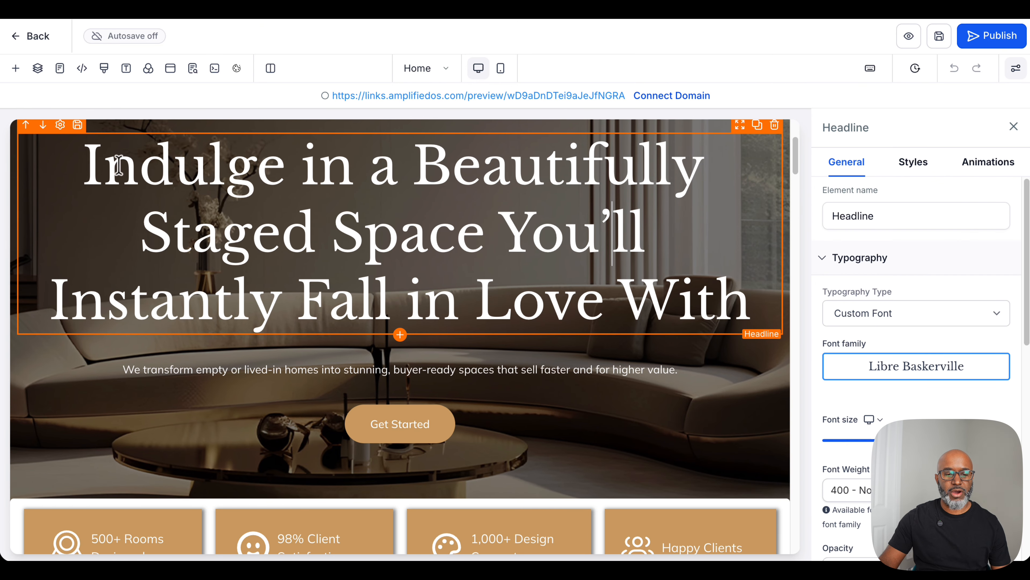
left_click_drag(85, 164, 748, 300)
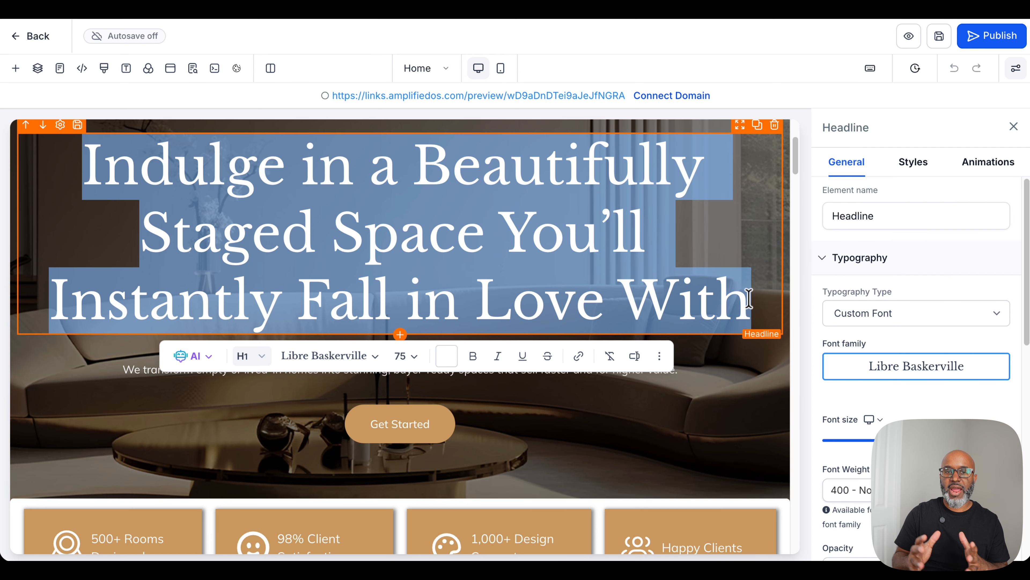
left_click(711, 255)
Step: Examine the editable homepage sections from the statistics cards to the home staging portfolio
scroll(685, 401, "down", 3)
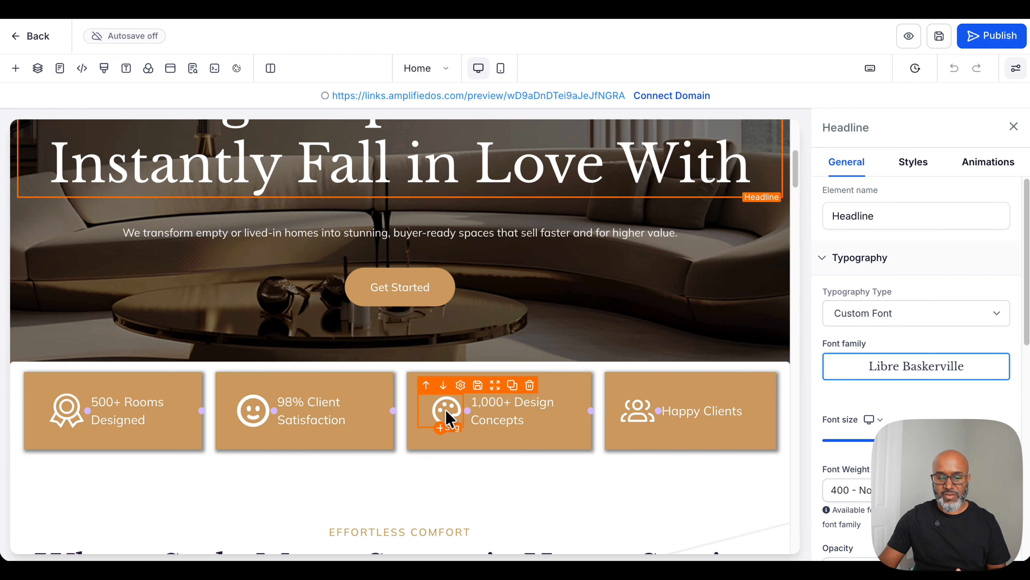
scroll(572, 473, "down", 10)
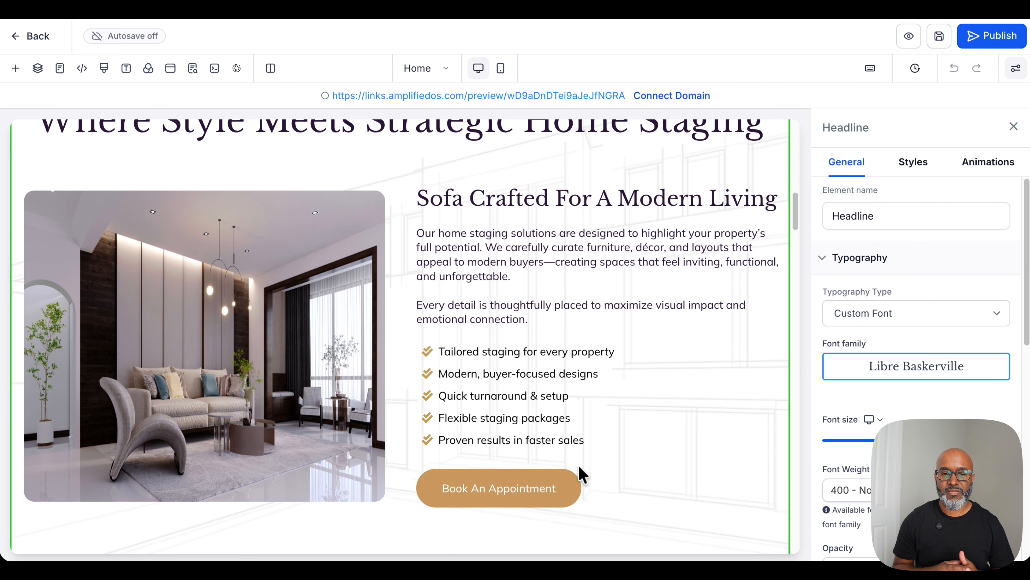
scroll(639, 481, "down", 3)
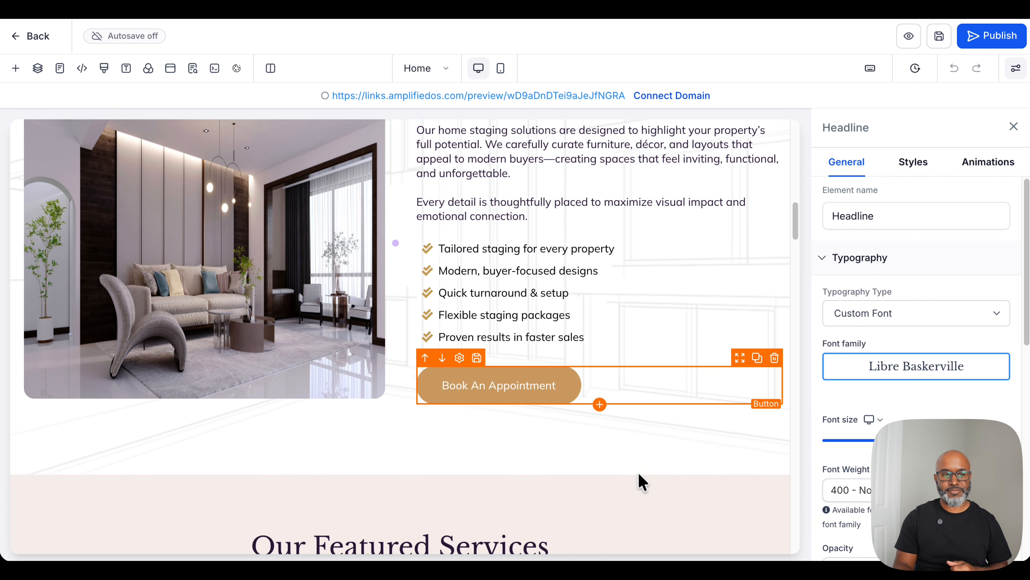
scroll(641, 481, "down", 12)
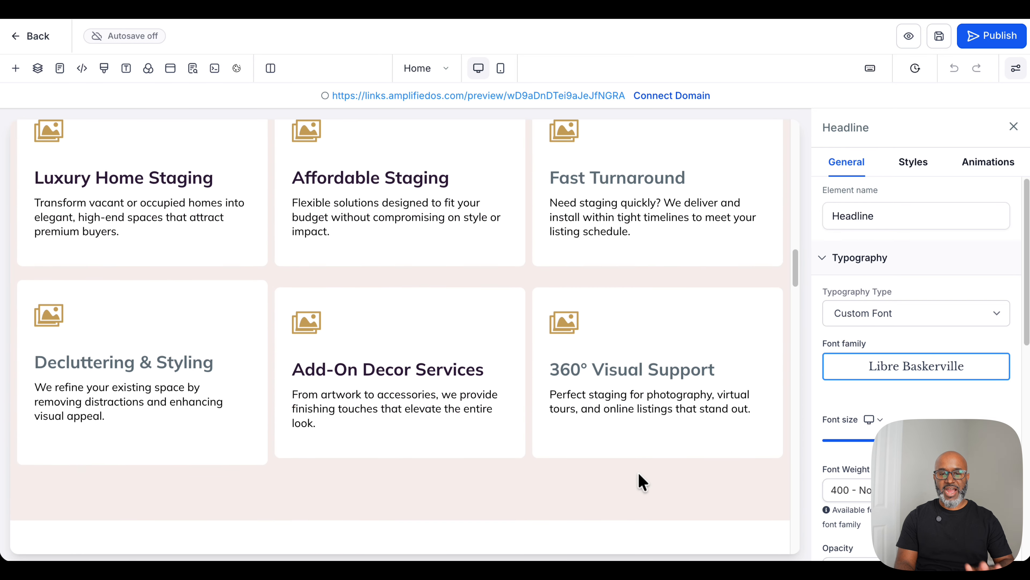
scroll(641, 480, "down", 6)
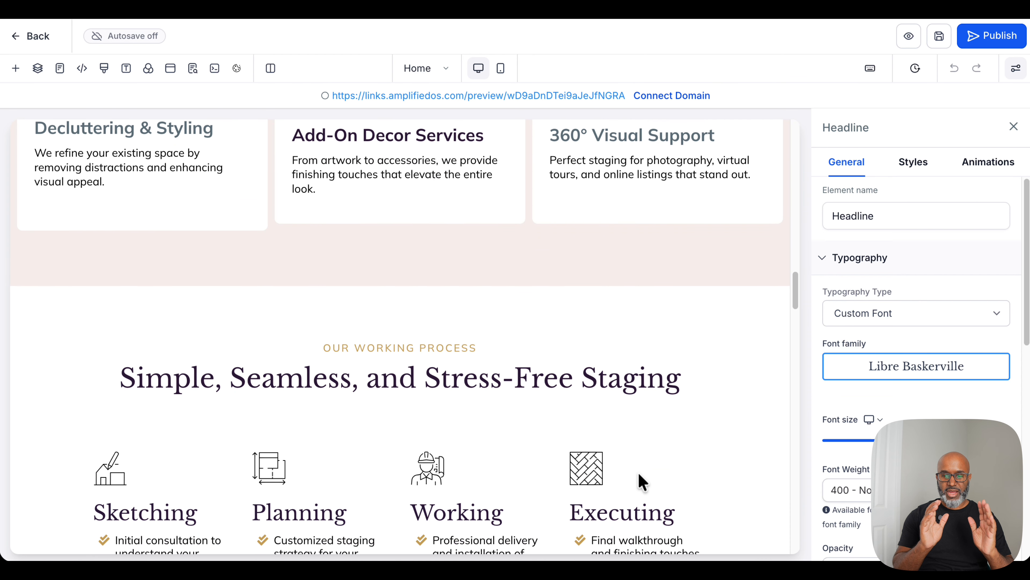
scroll(641, 481, "down", 12)
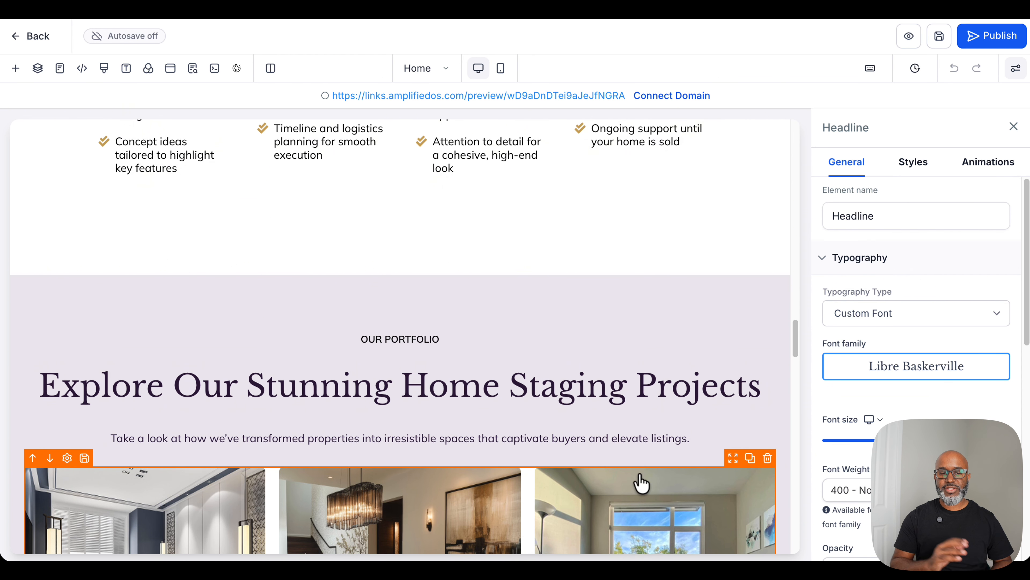